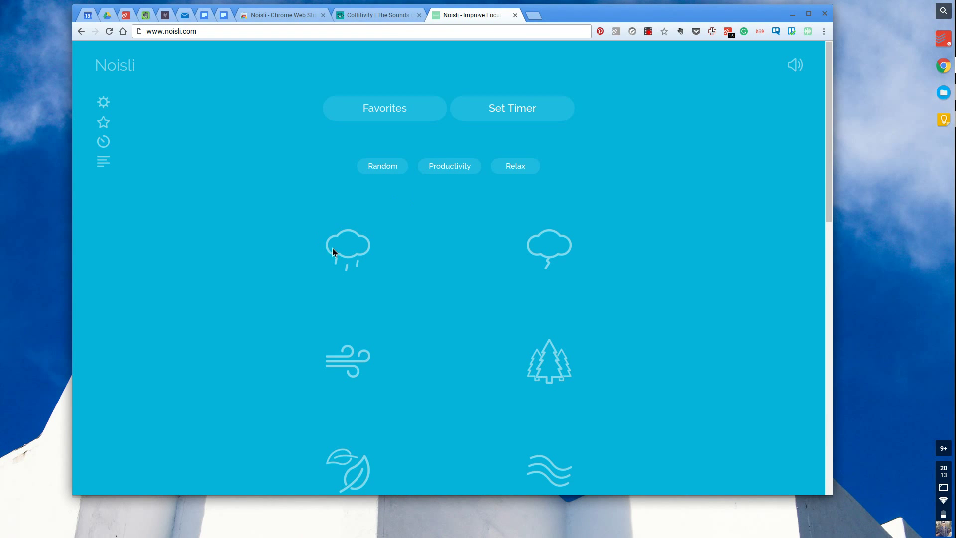
- Play the Rain sound, raise its volume to roughly three quarters, and switch it off
{"action": "left_click", "coordinate": [363, 256]}
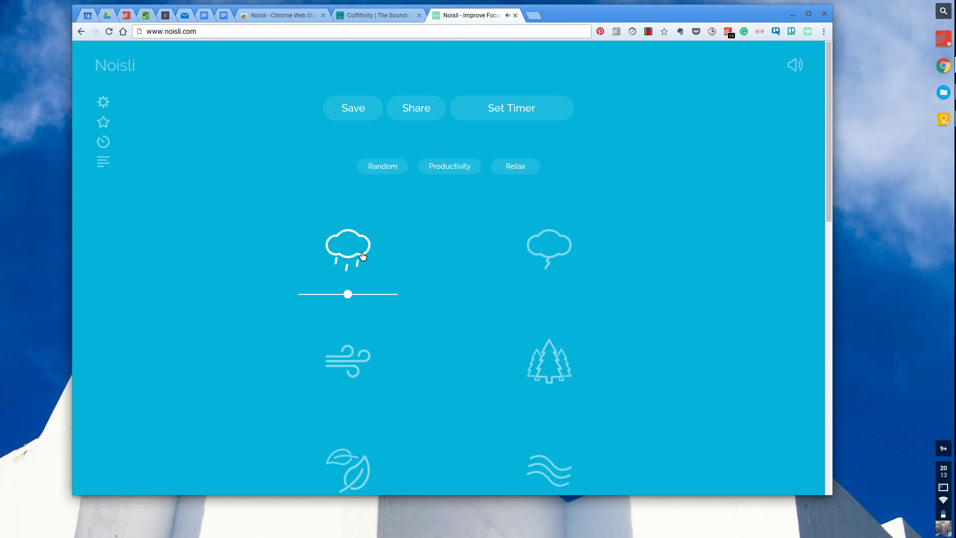
{"action": "left_click_drag", "start_coordinate": [354, 295], "coordinate": [377, 297]}
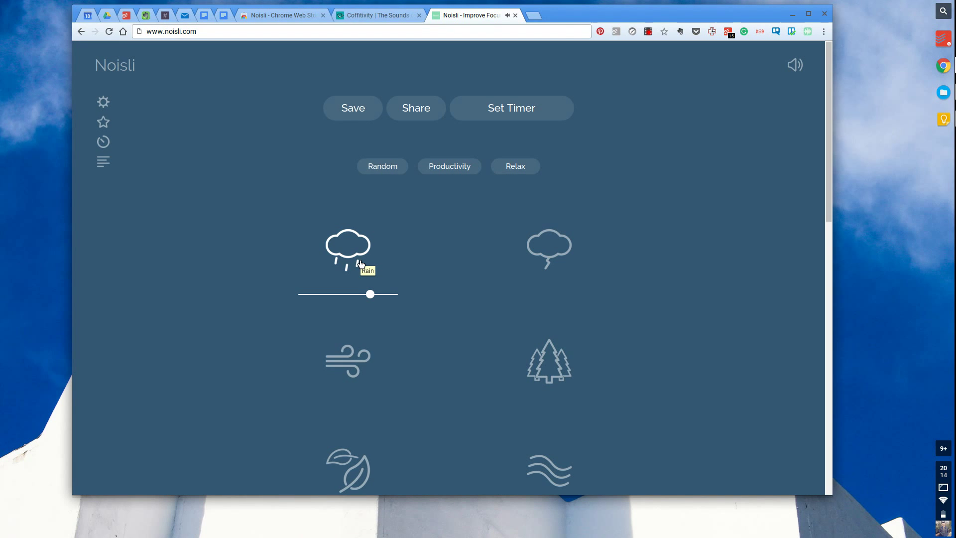
{"action": "left_click", "coordinate": [361, 264]}
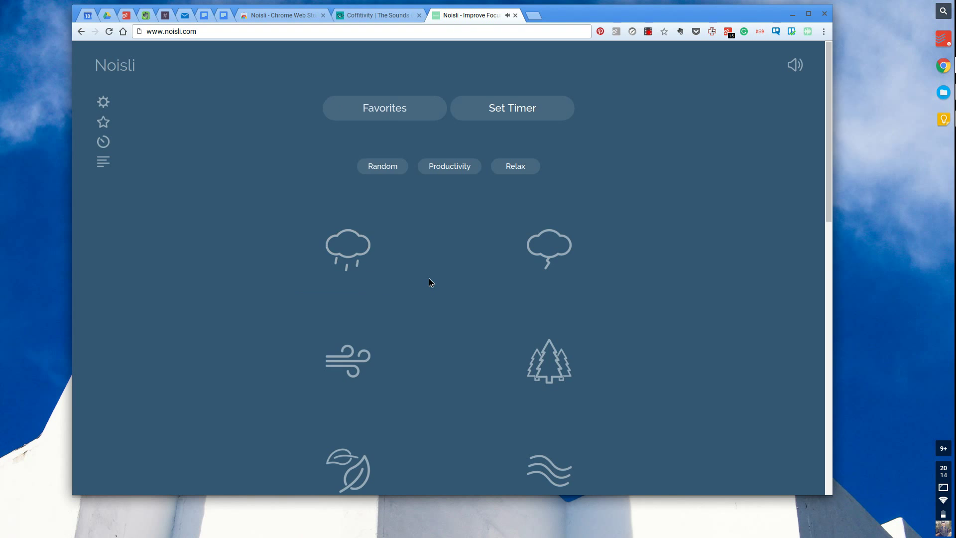
- Play the thunderstorm sound, raise its volume to slightly above half, and switch it off
{"action": "scroll", "coordinate": [429, 280], "scroll_direction": "down", "scroll_amount": 3}
{"action": "scroll", "coordinate": [430, 279], "scroll_direction": "down", "scroll_amount": 10}
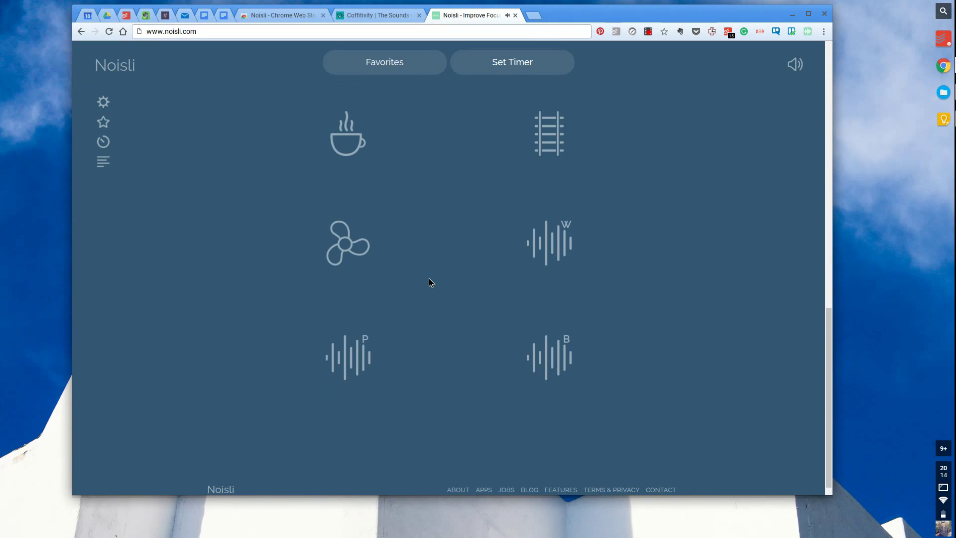
{"action": "scroll", "coordinate": [429, 279], "scroll_direction": "up", "scroll_amount": 10}
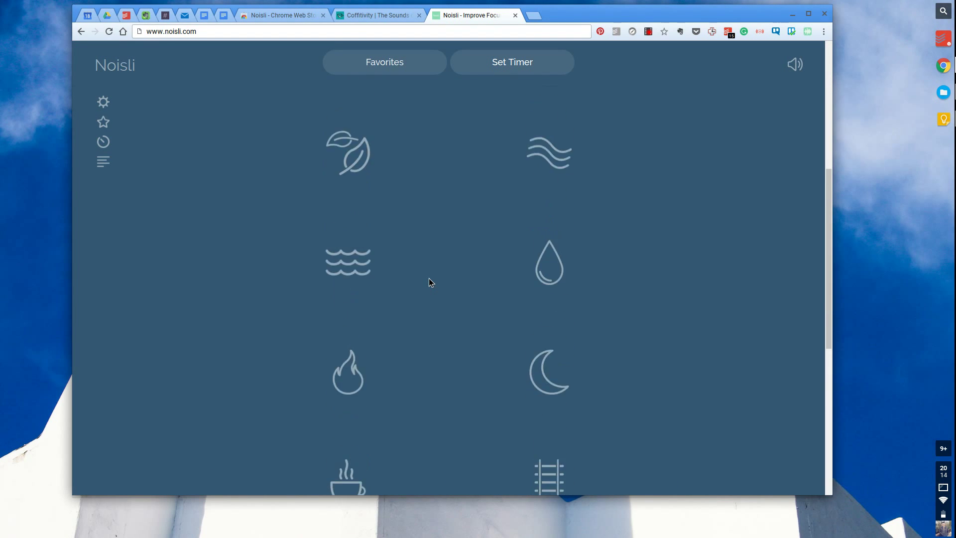
{"action": "scroll", "coordinate": [420, 224], "scroll_direction": "up", "scroll_amount": 3}
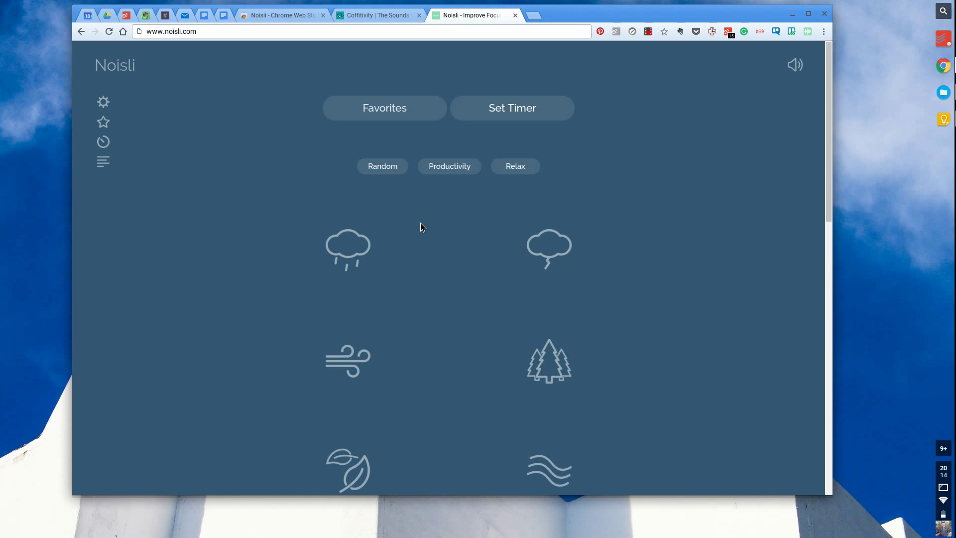
{"action": "left_click", "coordinate": [550, 250]}
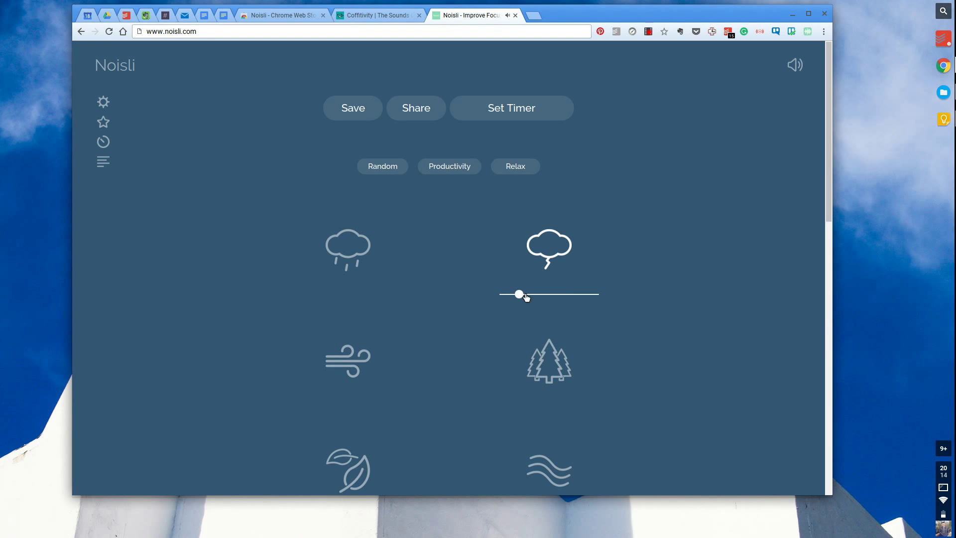
{"action": "left_click_drag", "start_coordinate": [526, 297], "coordinate": [559, 297]}
{"action": "left_click", "coordinate": [560, 253]}
- Play the Fan sound near the end of the sound list and switch it off
{"action": "scroll", "coordinate": [560, 252], "scroll_direction": "down", "scroll_amount": 10}
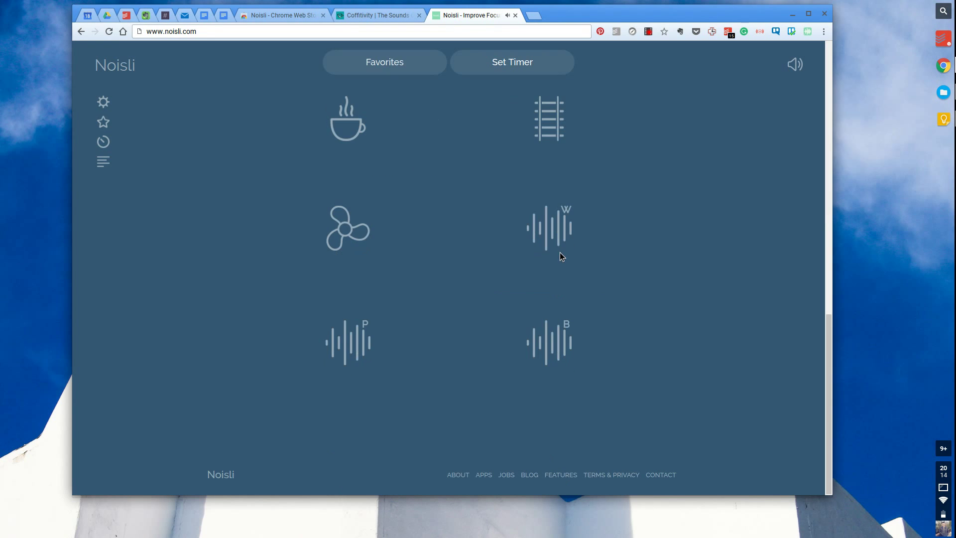
{"action": "left_click", "coordinate": [359, 228]}
{"action": "scroll", "coordinate": [359, 224], "scroll_direction": "up", "scroll_amount": 2}
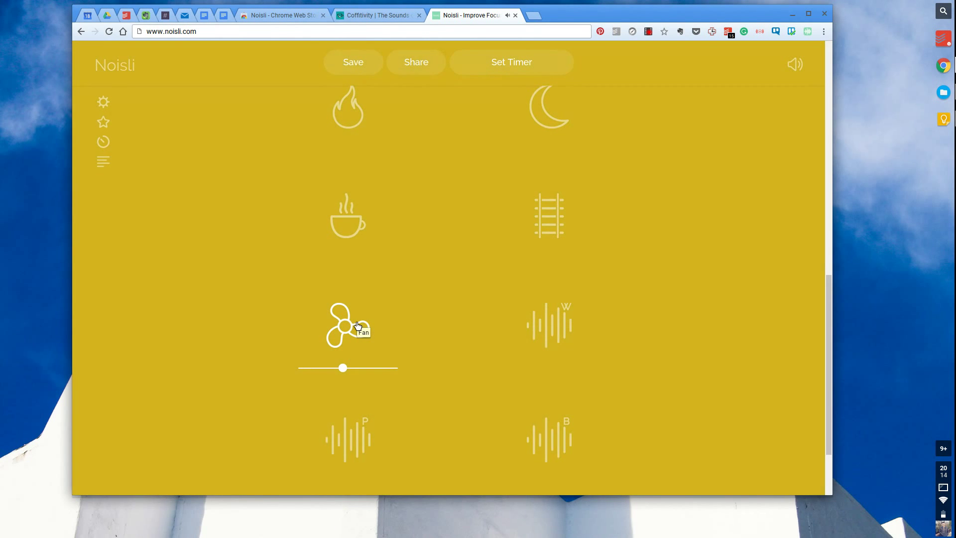
{"action": "left_click", "coordinate": [358, 326]}
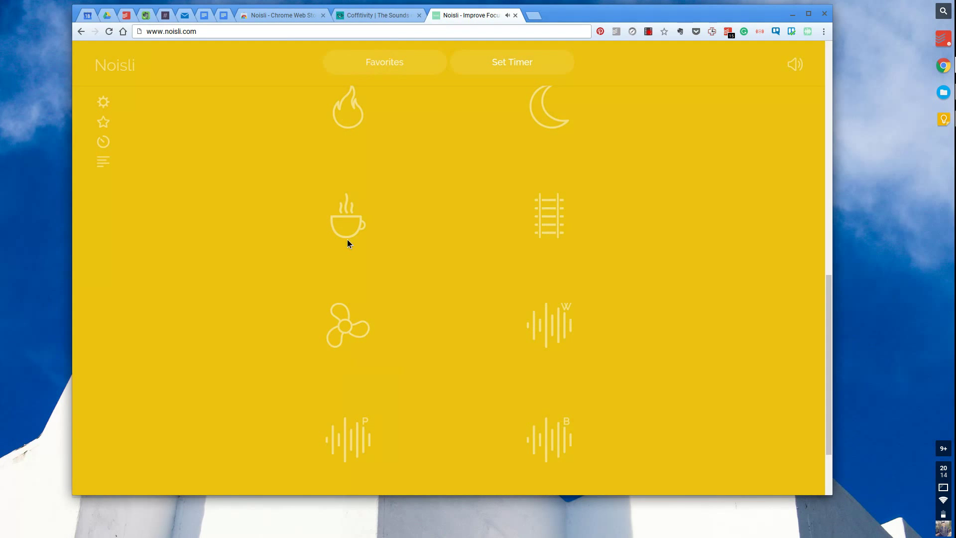
- Combine the coffee shop and train sounds, with the coffee shop at about two thirds volume and the train at about one quarter
{"action": "left_click", "coordinate": [347, 241]}
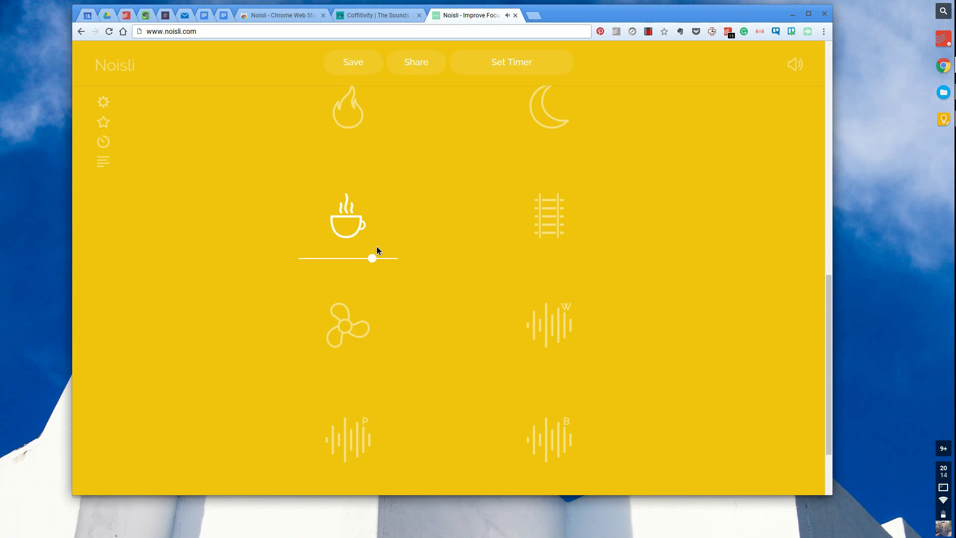
{"action": "left_click_drag", "start_coordinate": [377, 265], "coordinate": [369, 267]}
{"action": "left_click", "coordinate": [549, 234]}
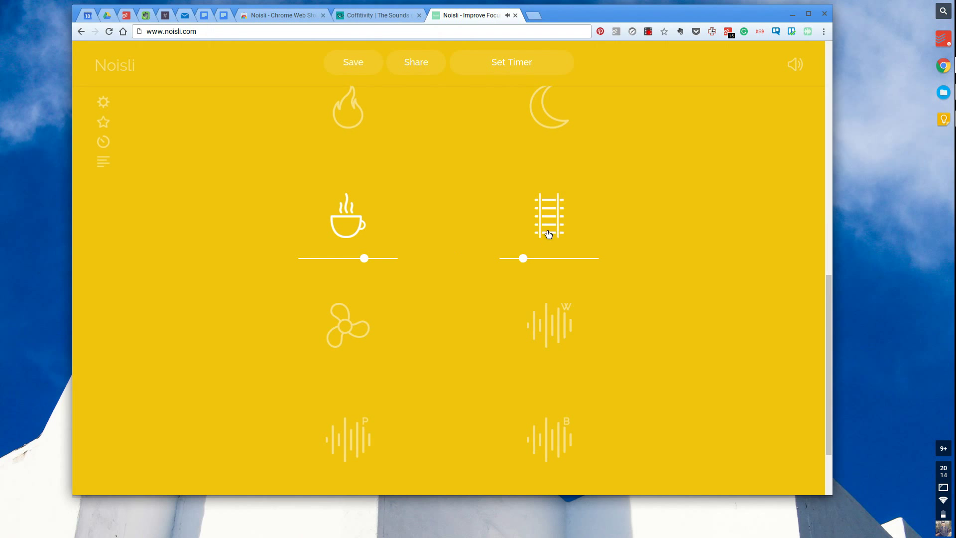
{"action": "left_click", "coordinate": [535, 258]}
{"action": "left_click_drag", "start_coordinate": [537, 260], "coordinate": [527, 263]}
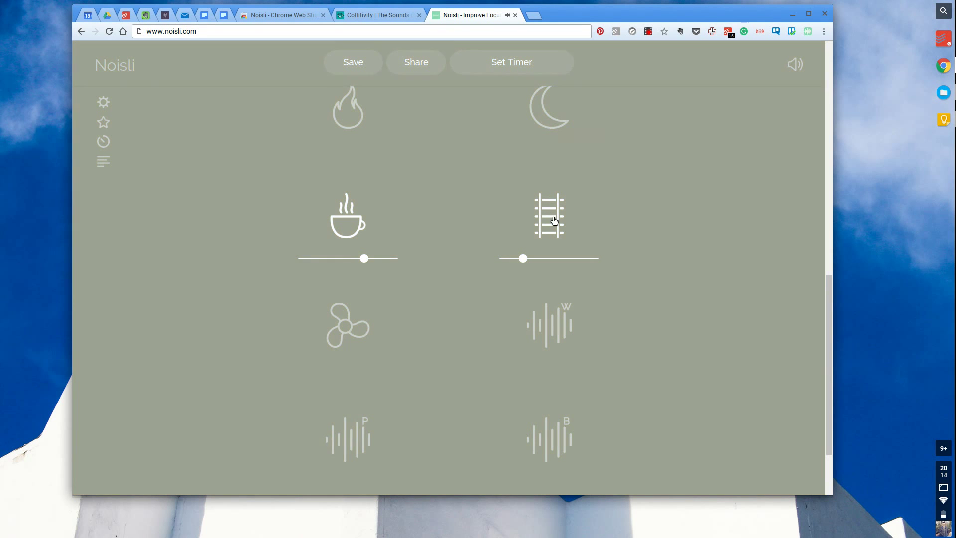
- Add the night and Fan sounds to the mix and lower the fan to about 15% volume
{"action": "left_click", "coordinate": [544, 124]}
{"action": "left_click", "coordinate": [353, 336]}
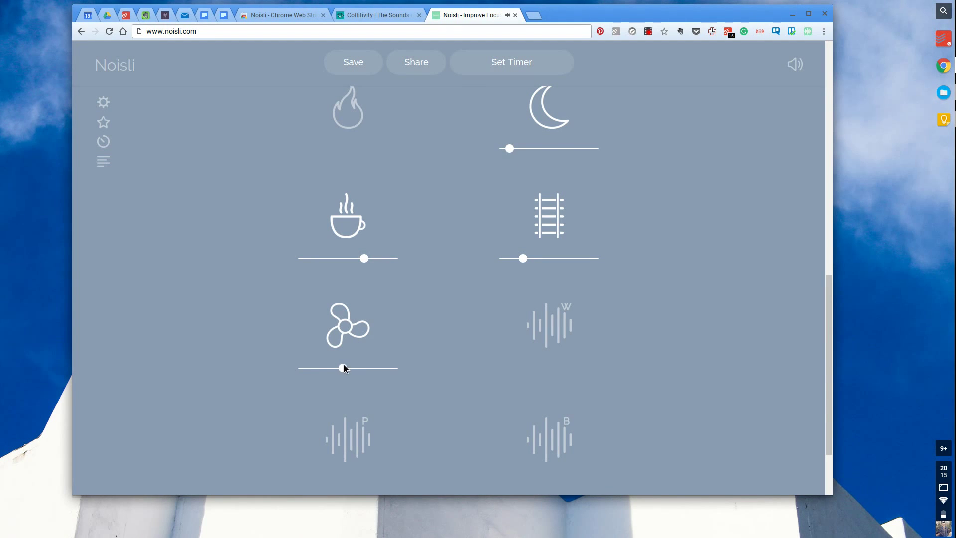
{"action": "left_click_drag", "start_coordinate": [343, 368], "coordinate": [320, 373]}
- Raise the train's volume slightly and switch off the train, night, coffee shop and fan sounds
{"action": "left_click_drag", "start_coordinate": [524, 260], "coordinate": [538, 268]}
{"action": "left_click", "coordinate": [550, 230]}
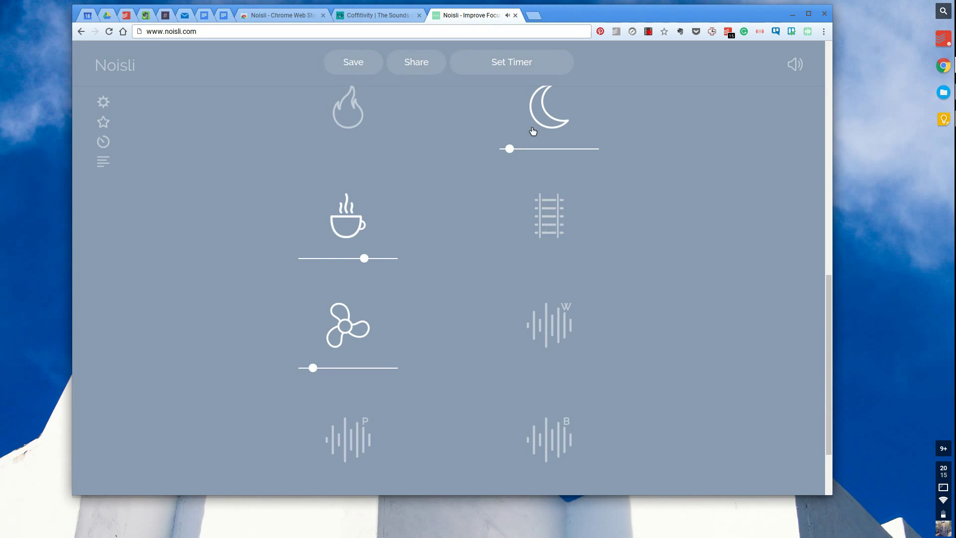
{"action": "left_click", "coordinate": [533, 131]}
{"action": "left_click", "coordinate": [364, 219]}
{"action": "left_click", "coordinate": [348, 341]}
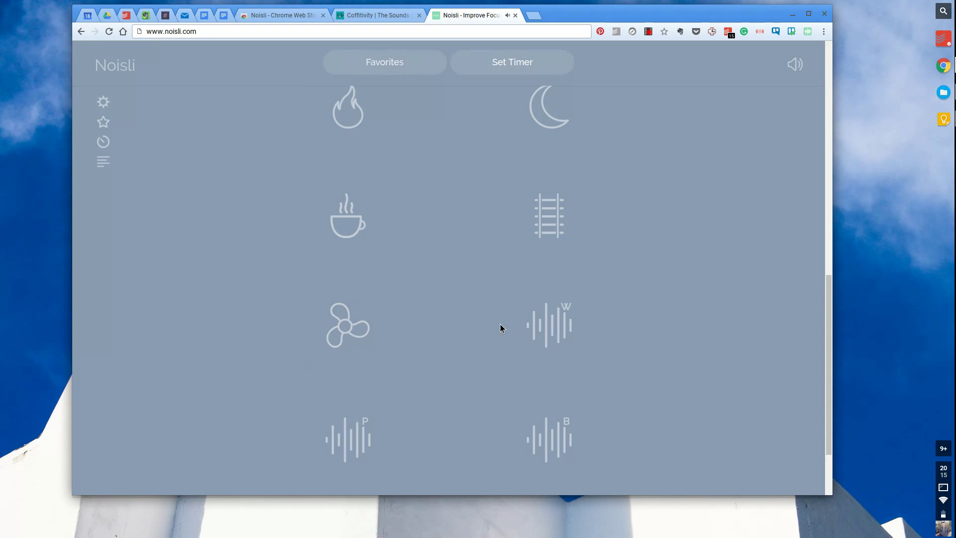
- View the list of saved favorite combos and return to the sound mixer
{"action": "scroll", "coordinate": [502, 329], "scroll_direction": "up", "scroll_amount": 10}
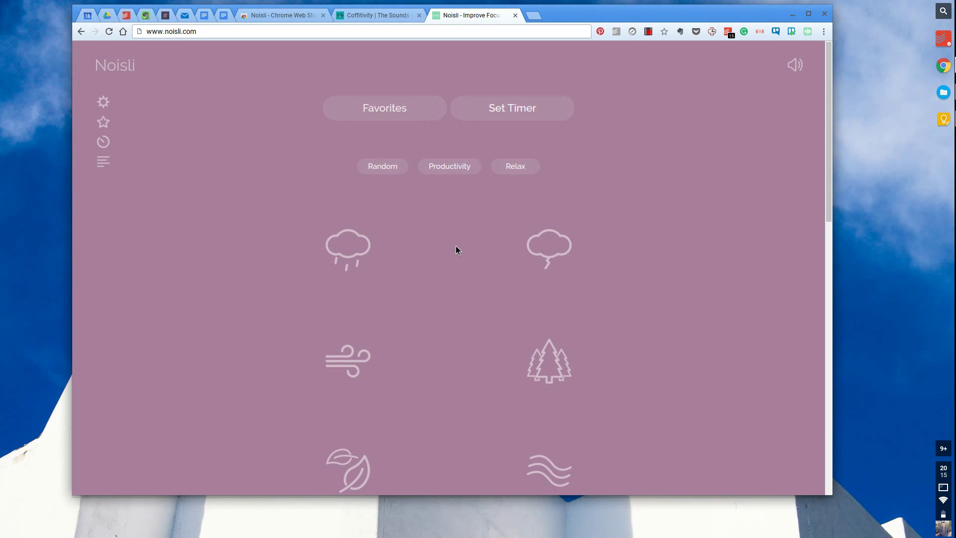
{"action": "left_click", "coordinate": [423, 118]}
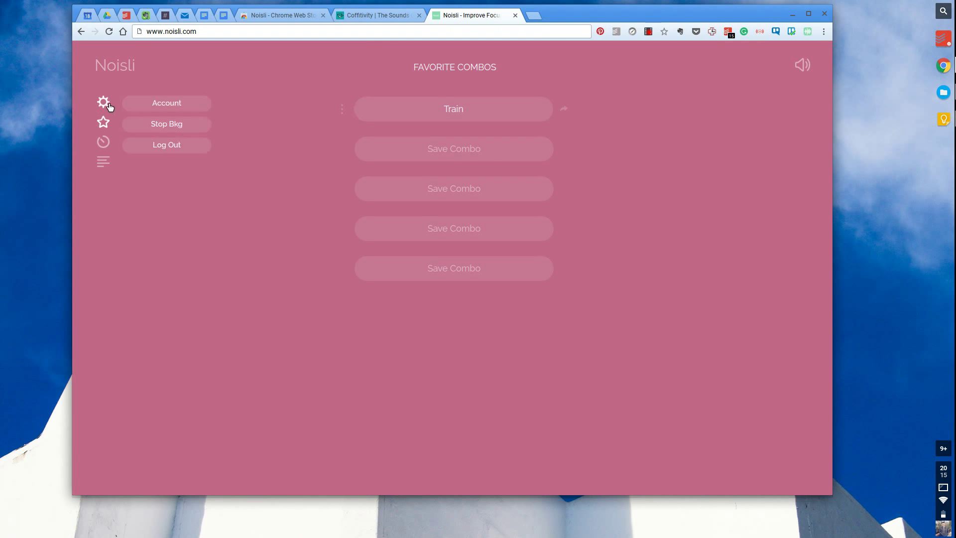
{"action": "left_click", "coordinate": [104, 122]}
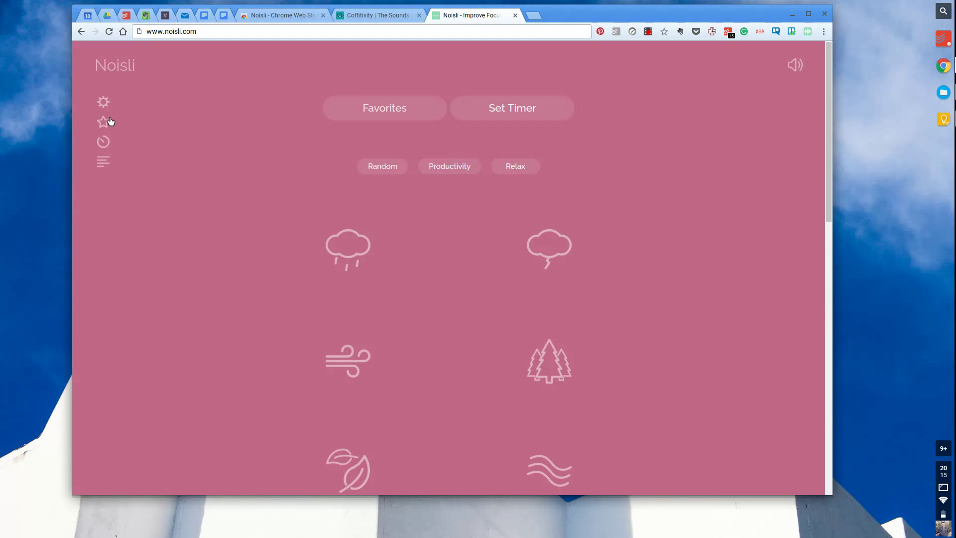
- Combine Rain, thunderstorm and wind, setting rain to about 15% volume, thunderstorm to about three quarters and wind to slightly below half
{"action": "left_click", "coordinate": [348, 247]}
{"action": "left_click", "coordinate": [548, 257]}
{"action": "left_click", "coordinate": [358, 363]}
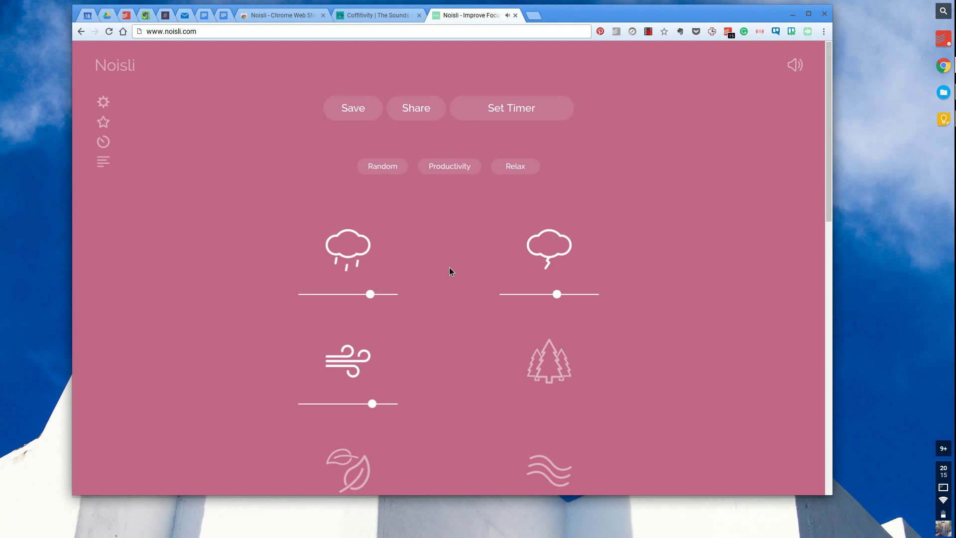
{"action": "left_click_drag", "start_coordinate": [381, 294], "coordinate": [319, 301]}
{"action": "left_click_drag", "start_coordinate": [562, 297], "coordinate": [577, 294]}
- Save the current sound mix as a favorite combo named My Holiday Home
{"action": "left_click", "coordinate": [371, 119]}
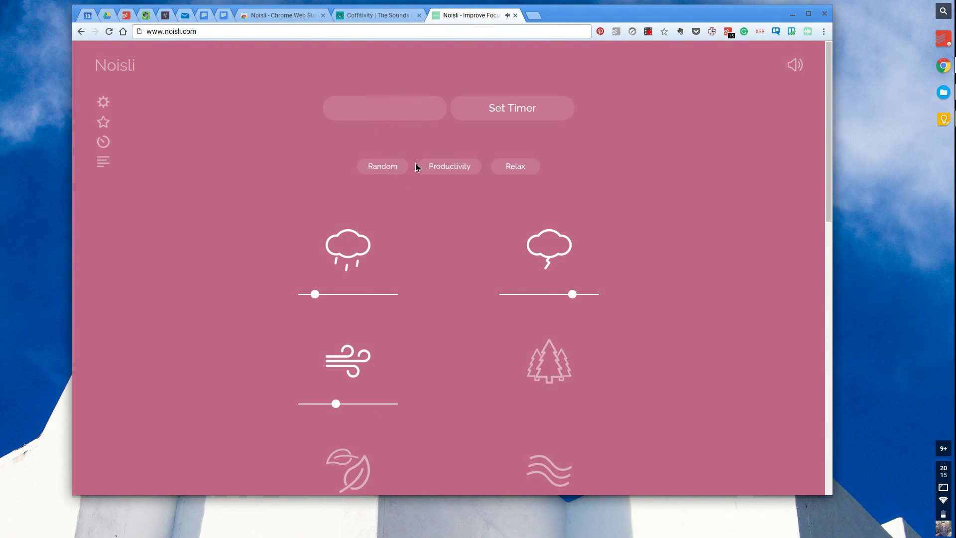
{"action": "type", "text": "Fors"}
{"action": "key", "text": "ctrl+a"}
{"action": "type", "text": "My Holiday Home"}
- Set the timer to 34 minutes and briefly start the countdown
{"action": "left_click", "coordinate": [506, 119]}
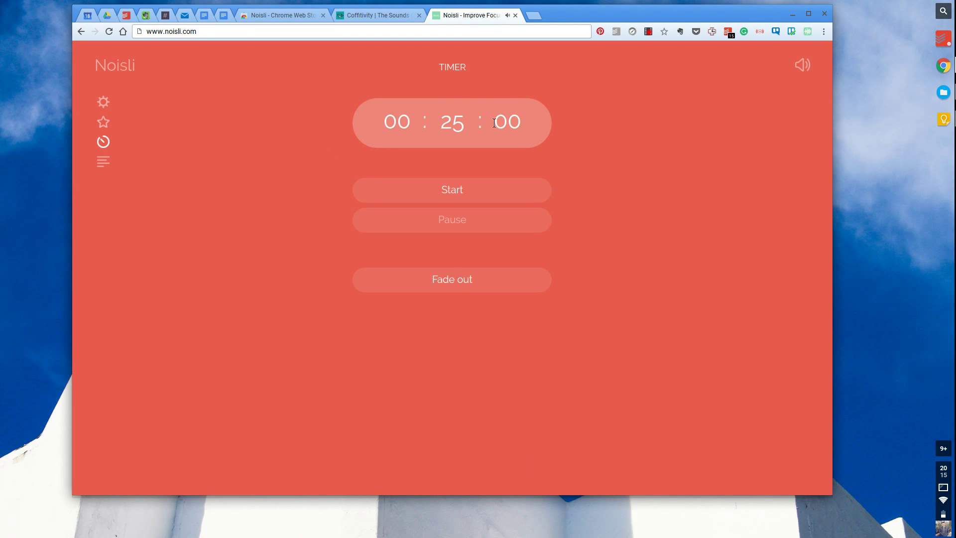
{"action": "left_click", "coordinate": [477, 128]}
{"action": "key", "text": "BackSpace"}
{"action": "key", "text": "BackSpace"}
{"action": "type", "text": "30"}
{"action": "key", "text": "BackSpace"}
{"action": "type", "text": "4"}
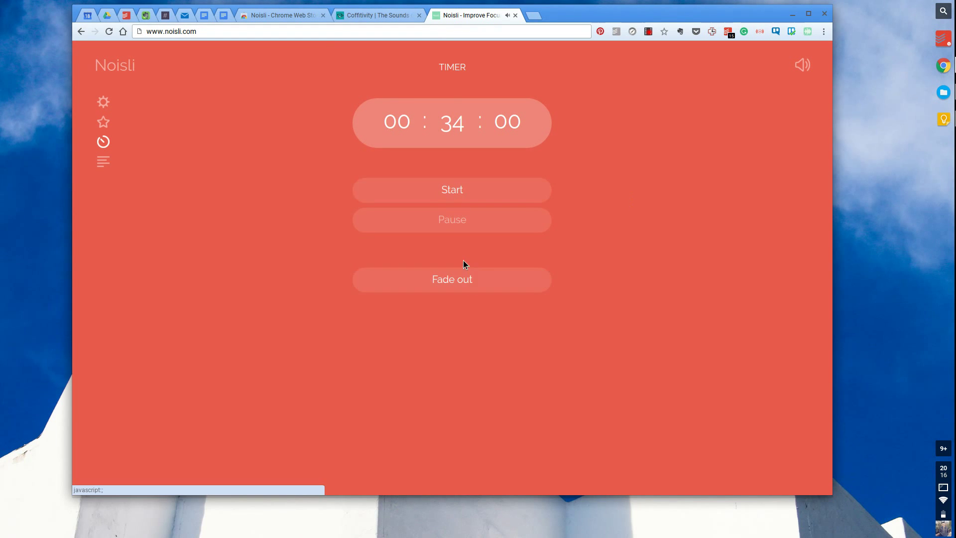
{"action": "left_click", "coordinate": [467, 198]}
{"action": "left_click", "coordinate": [460, 199]}
- Check the favorites for the My Holiday Home combo and return to the sound mixer
{"action": "left_click", "coordinate": [104, 124]}
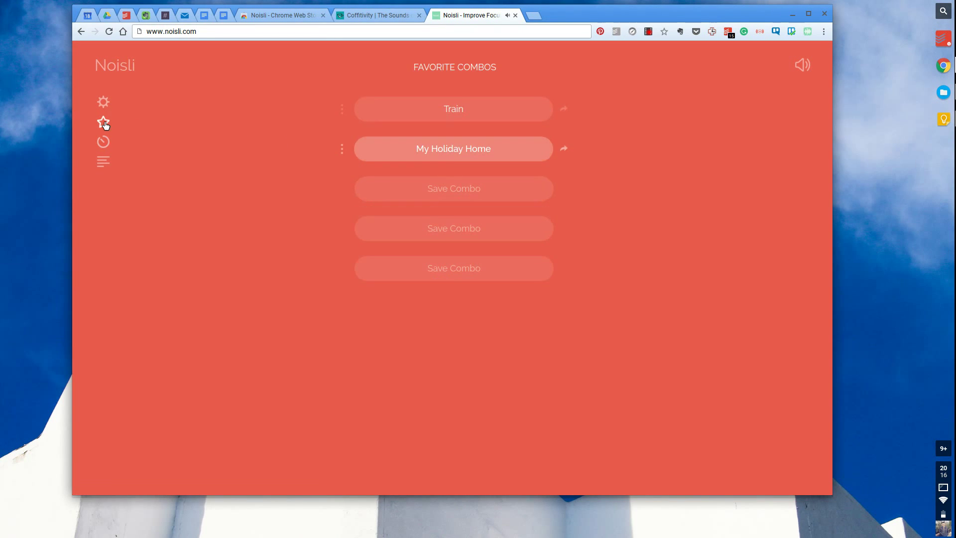
{"action": "left_click", "coordinate": [196, 145]}
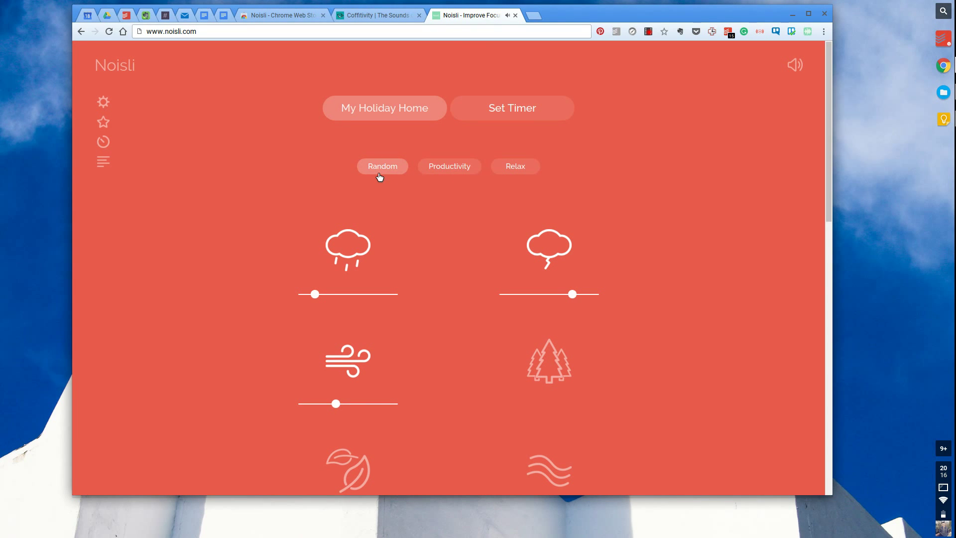
- Try the Productivity and Relax sound presets and switch to the Random preset
{"action": "left_click", "coordinate": [463, 174]}
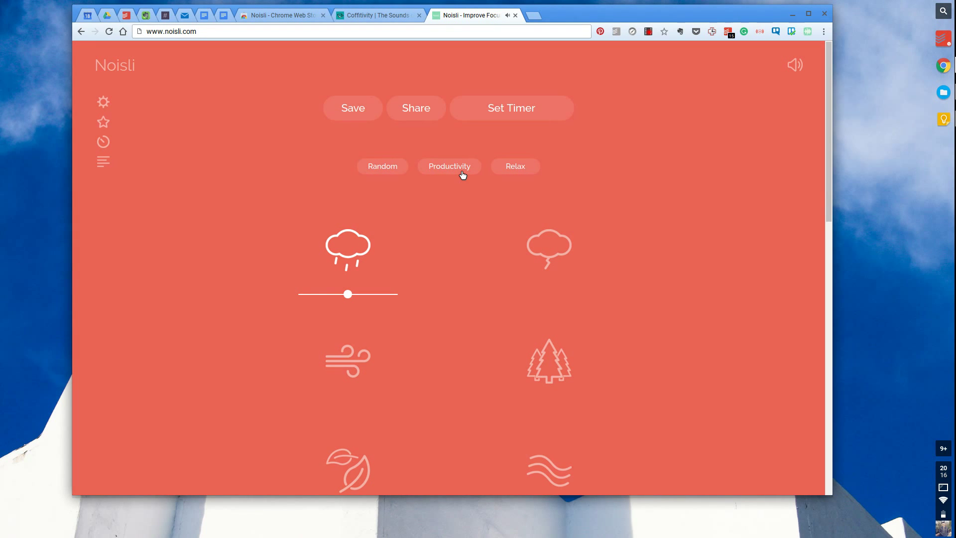
{"action": "left_click", "coordinate": [463, 174]}
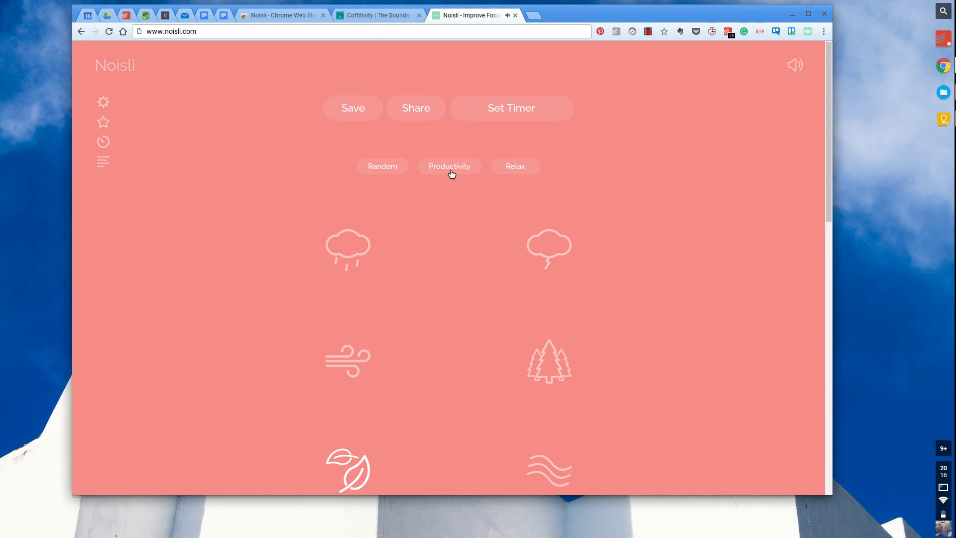
{"action": "left_click", "coordinate": [516, 167]}
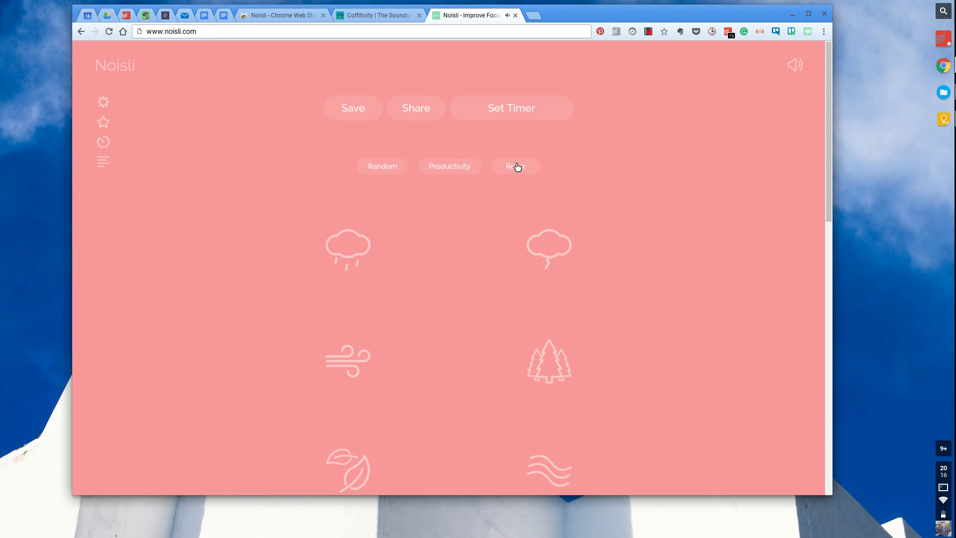
{"action": "left_click", "coordinate": [391, 169]}
{"action": "left_click", "coordinate": [392, 170]}
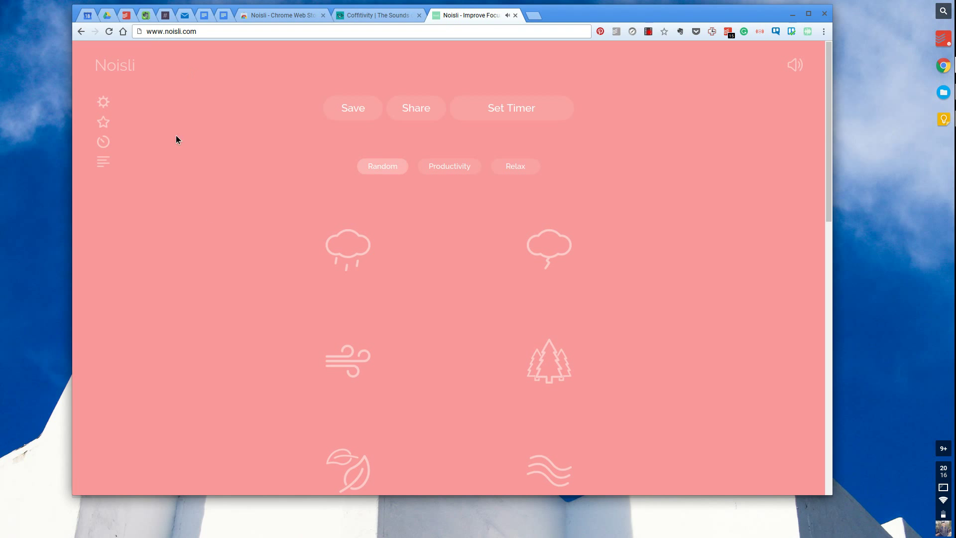
- Open the distraction-free text editor and compare it with the Papier notepad in a new browser tab
{"action": "left_click", "coordinate": [108, 165]}
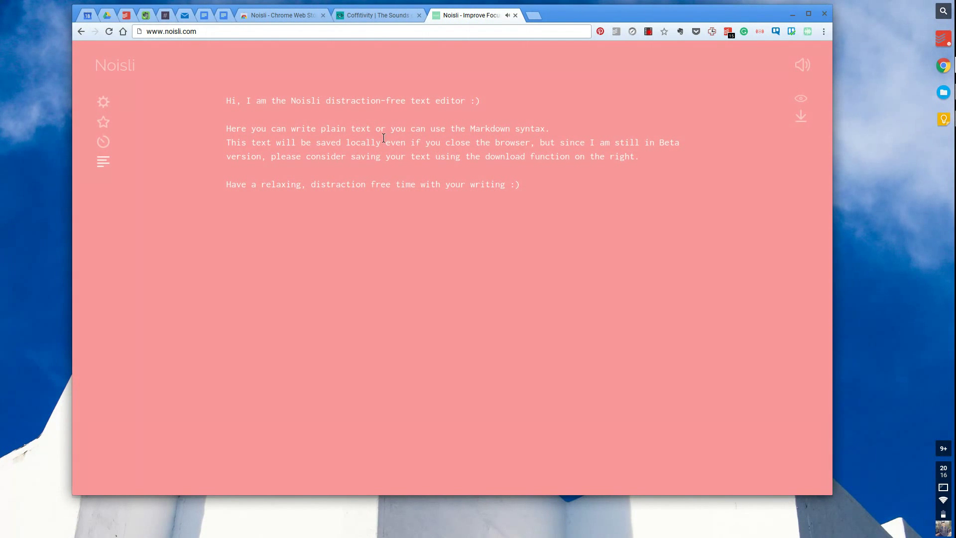
{"action": "left_click", "coordinate": [534, 15]}
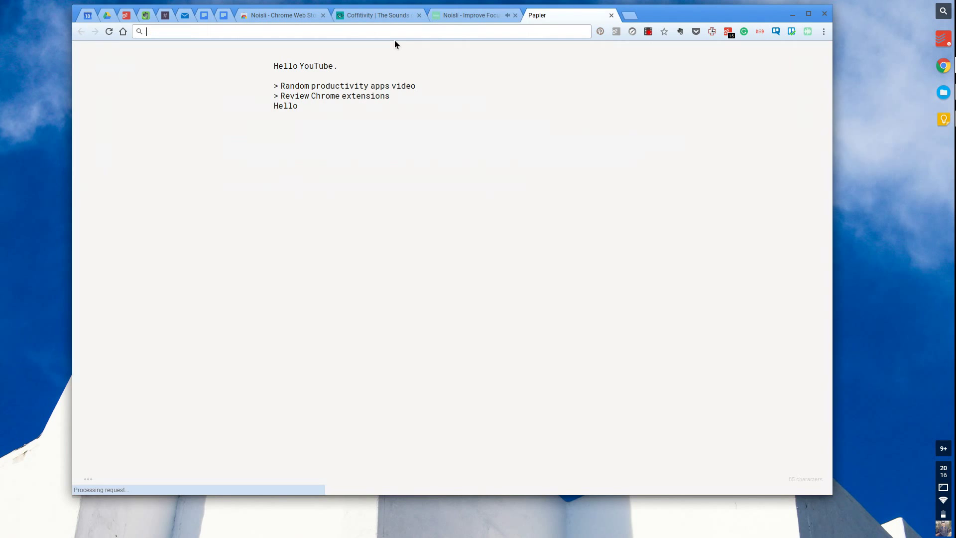
{"action": "left_click", "coordinate": [480, 20]}
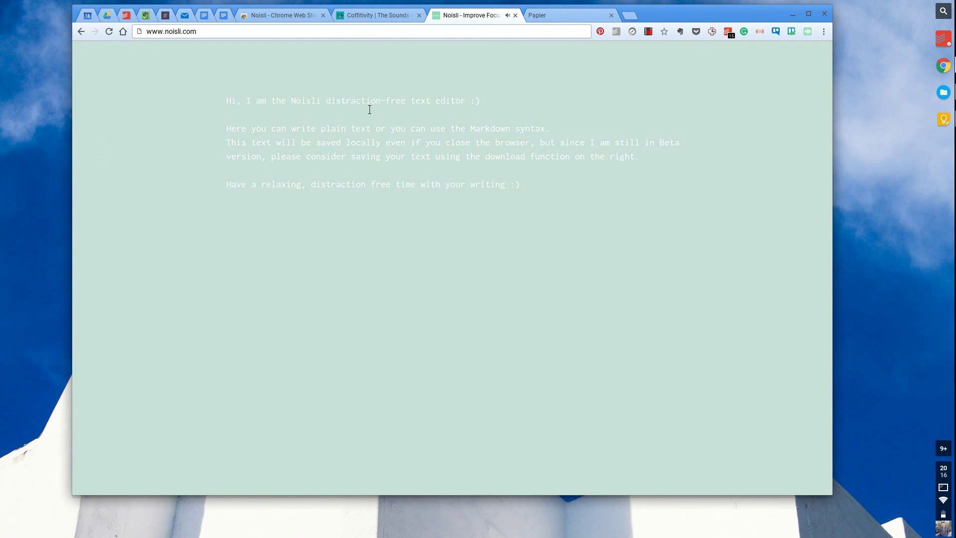
- Narrow the editor's text area, select all of its text and clear the selection
{"action": "left_click", "coordinate": [364, 142]}
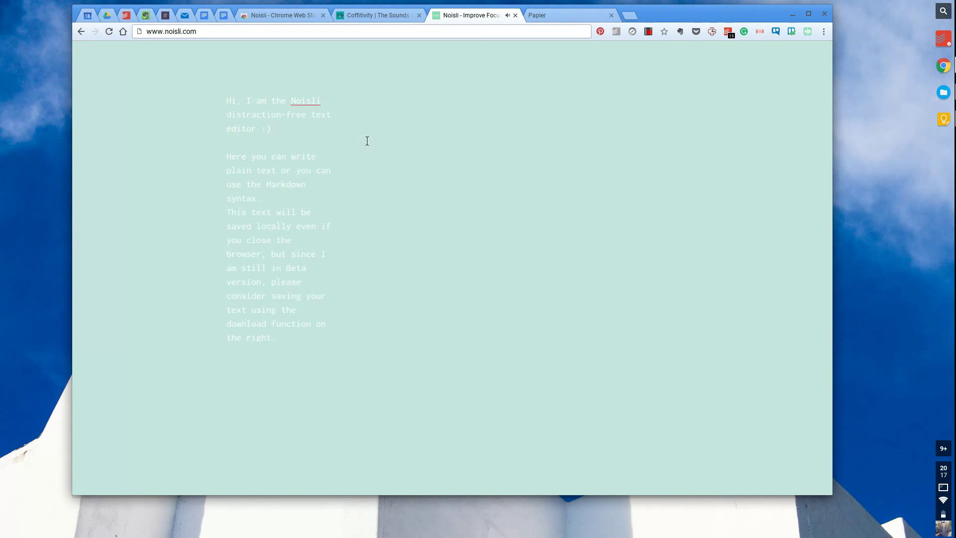
{"action": "key", "text": "ctrl+a"}
{"action": "key", "text": "alt+Left"}
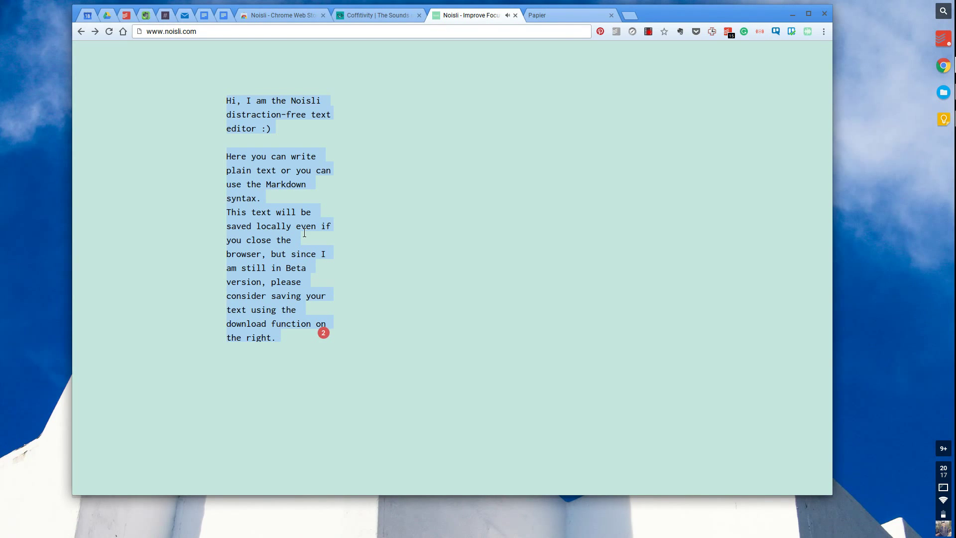
{"action": "left_click", "coordinate": [267, 195]}
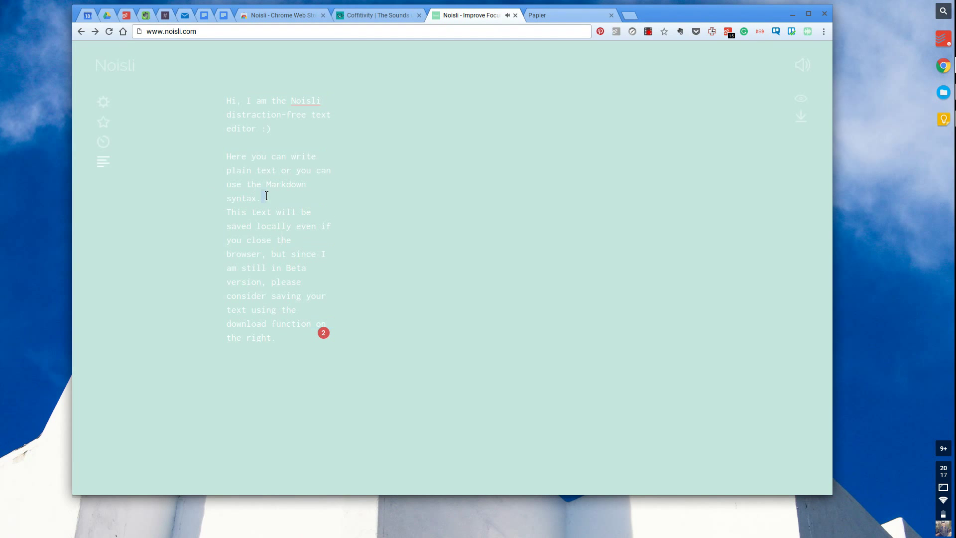
- Delete the last few characters of the sentence about Markdown syntax in the editor's sample text
{"action": "triple_click", "coordinate": [266, 197]}
{"action": "left_click", "coordinate": [261, 198]}
{"action": "key", "text": "BackSpace"}
{"action": "key", "text": "BackSpace"}
{"action": "key", "text": "BackSpace"}
{"action": "key", "text": "BackSpace"}
{"action": "key", "text": "BackSpace"}
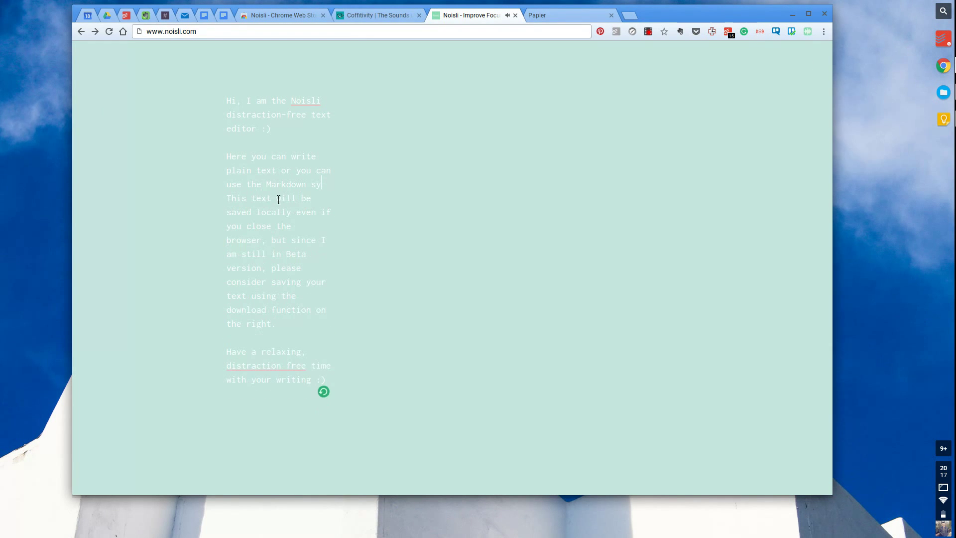
- Replace all of the editor's sample text with "Hello." and a filler string of h and d letters
{"action": "key", "text": "ctrl+a"}
{"action": "key", "text": "BackSpace"}
{"action": "type", "text": "Hello"}
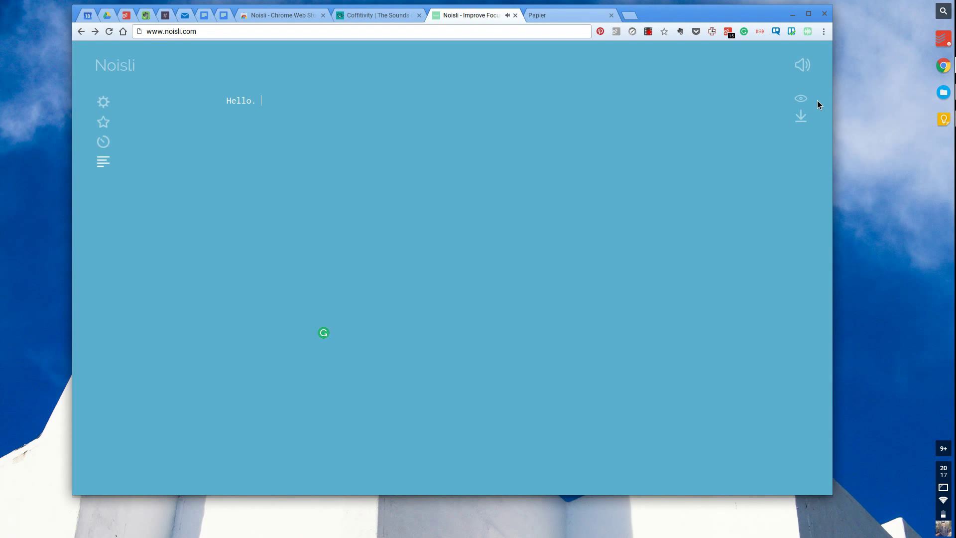
{"action": "type", "text": "hhh"}
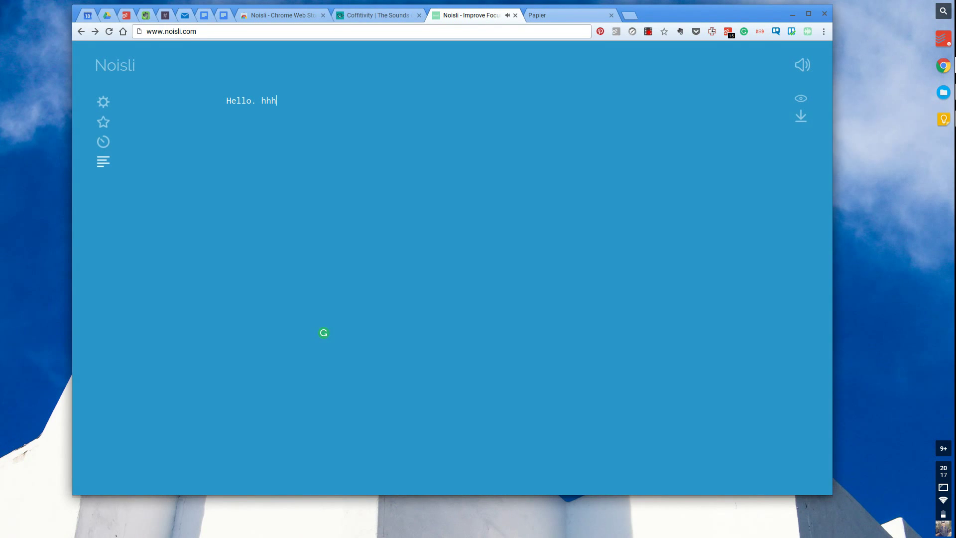
{"action": "type", "text": "dhdhdhdhdhdhdhddh"}
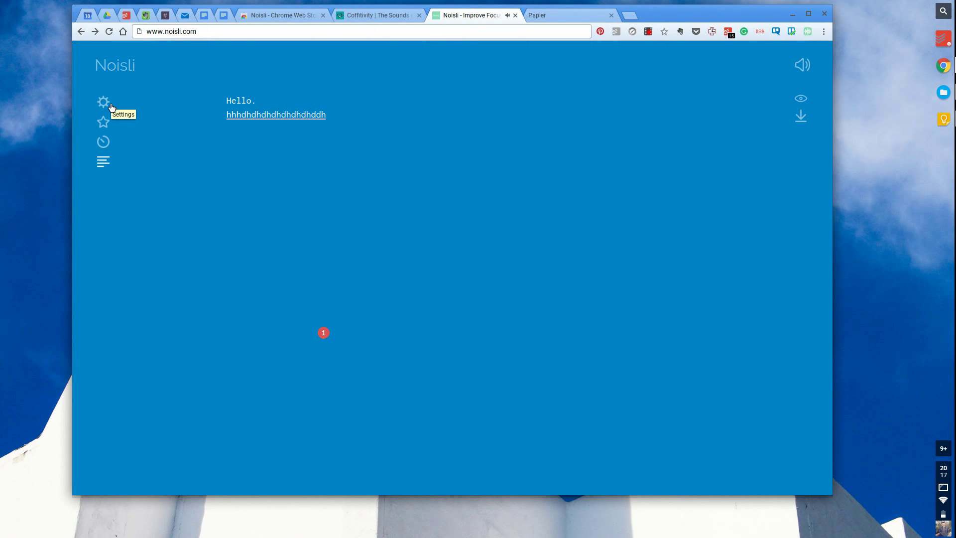
- View the Noisli extension's Chrome Web Store page and try its My Holiday Home combo from the Papier tab, returning to the text editor
{"action": "left_click", "coordinate": [299, 16]}
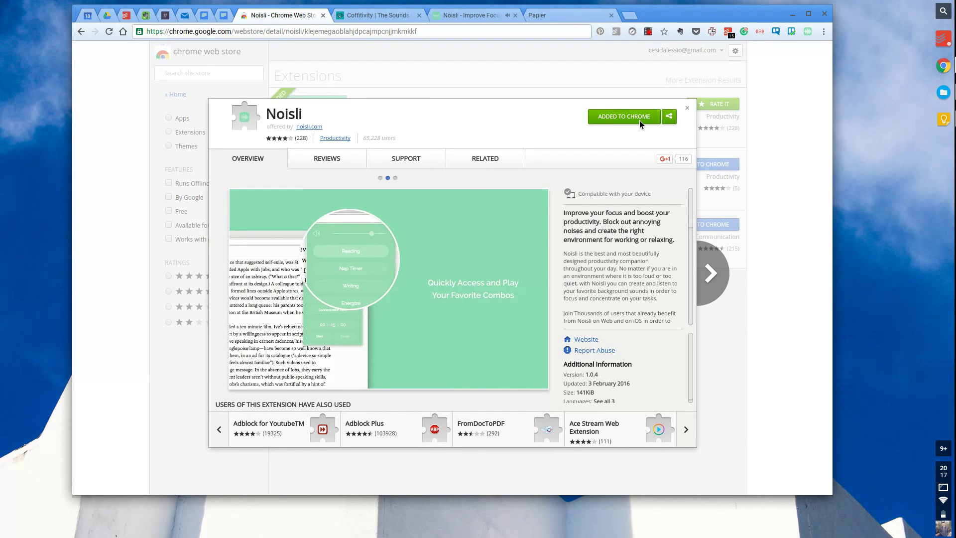
{"action": "left_click", "coordinate": [549, 17]}
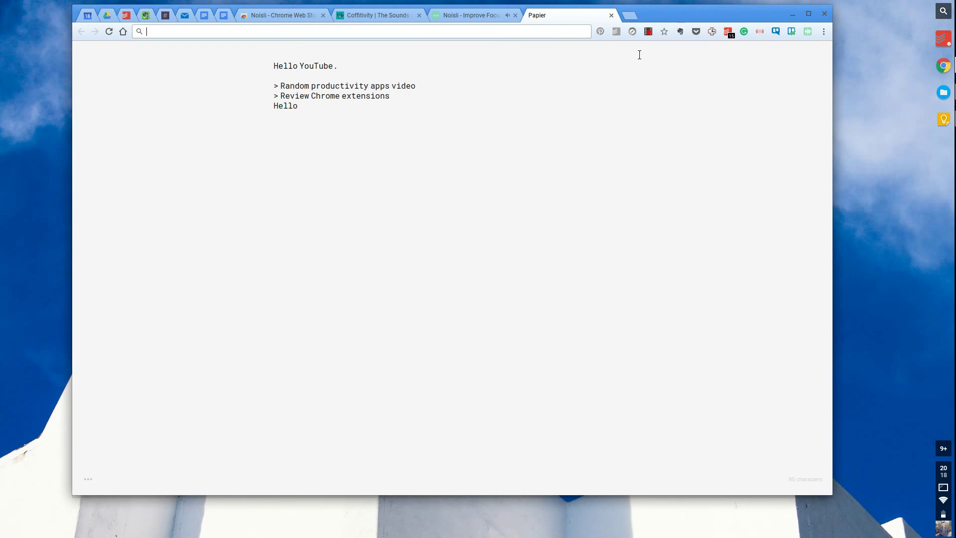
{"action": "left_click", "coordinate": [807, 33]}
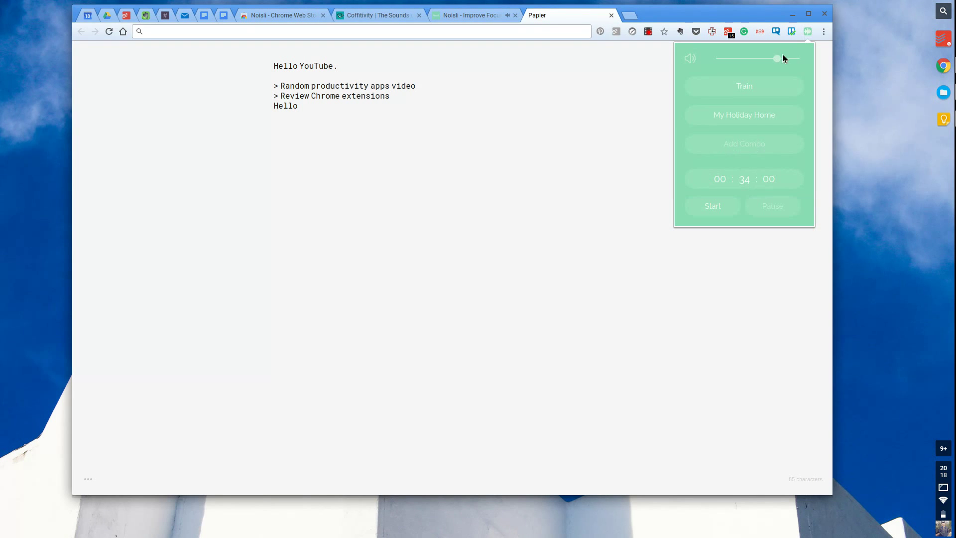
{"action": "left_click", "coordinate": [747, 125]}
{"action": "left_click", "coordinate": [483, 16]}
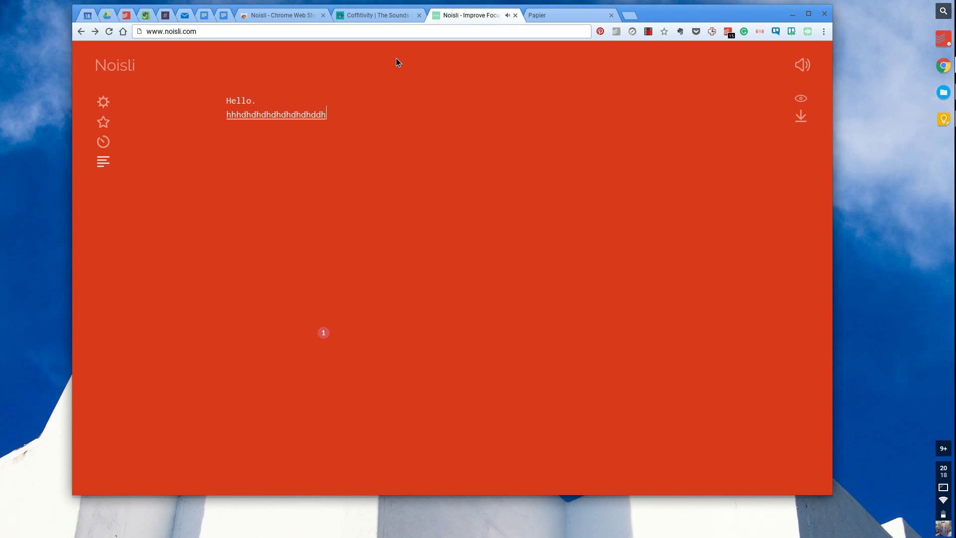
- Look over the Coffitivity website and its cafe sound library, and return to the Noisli text editor
{"action": "left_click", "coordinate": [364, 20]}
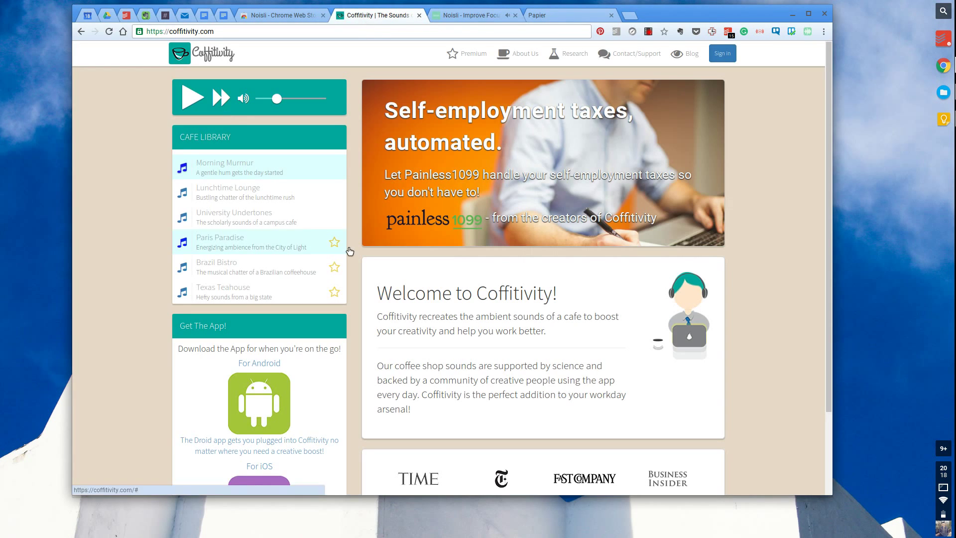
{"action": "scroll", "coordinate": [351, 259], "scroll_direction": "down", "scroll_amount": 2}
{"action": "scroll", "coordinate": [352, 269], "scroll_direction": "up", "scroll_amount": 2}
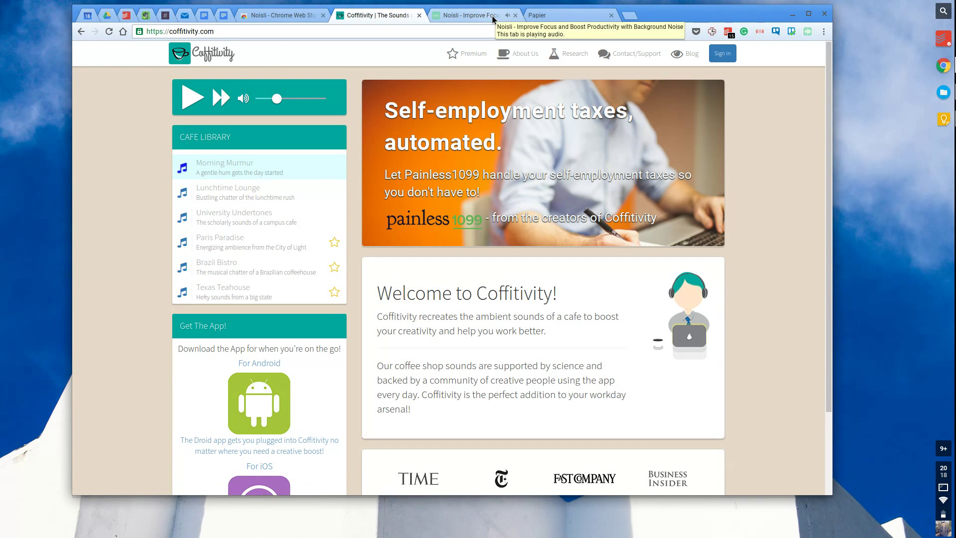
{"action": "left_click", "coordinate": [455, 18]}
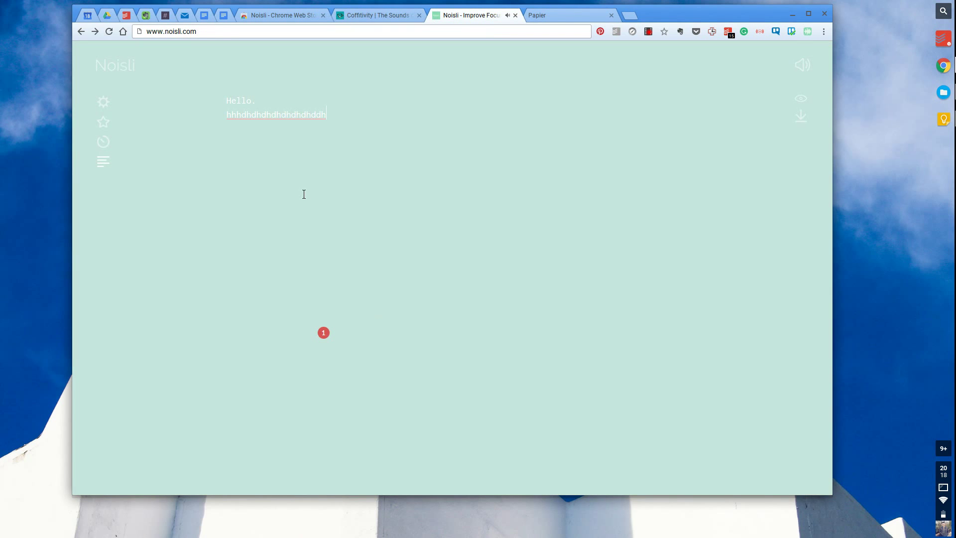